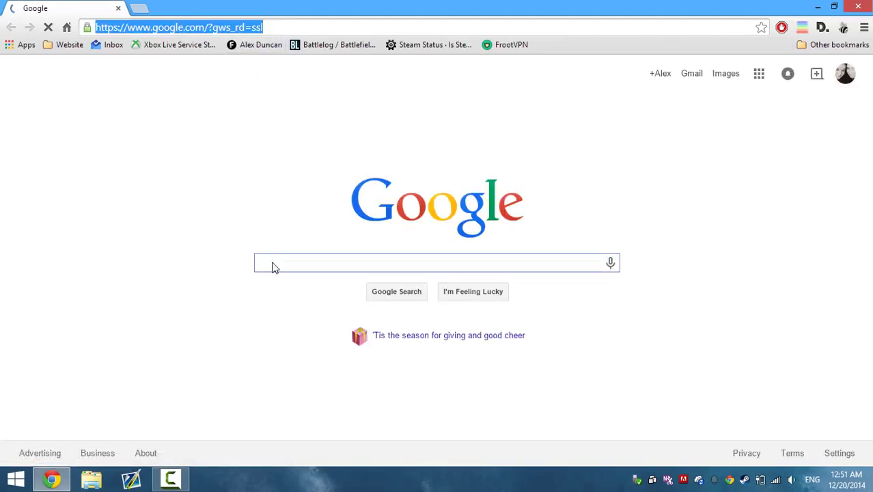
Search Google for 'my wifi router'
click(271, 262)
text(my)
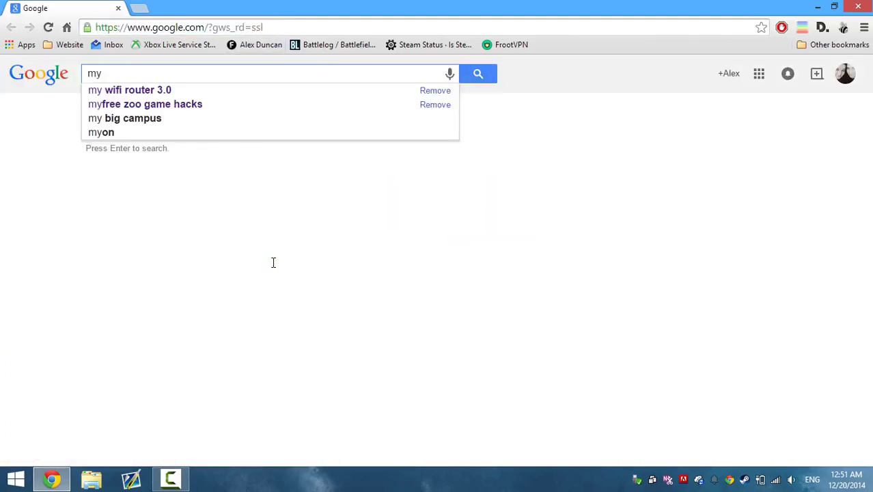
text( wifi rout)
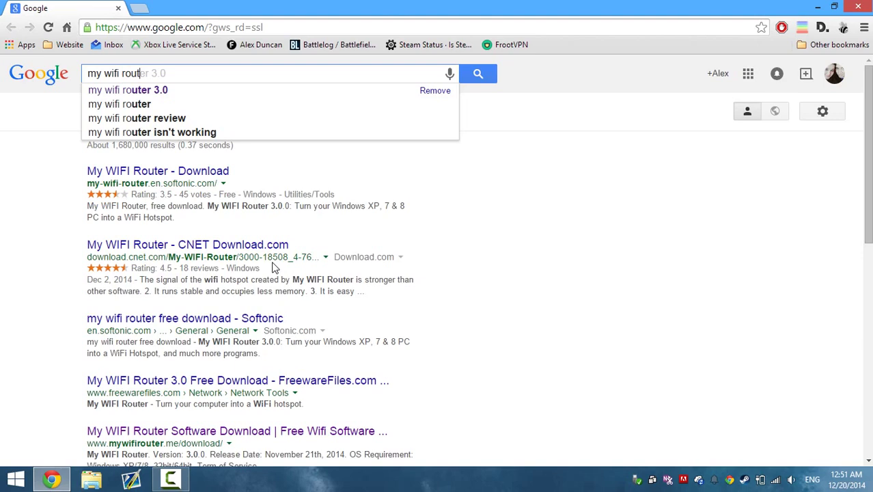
text(er)
key(Return)
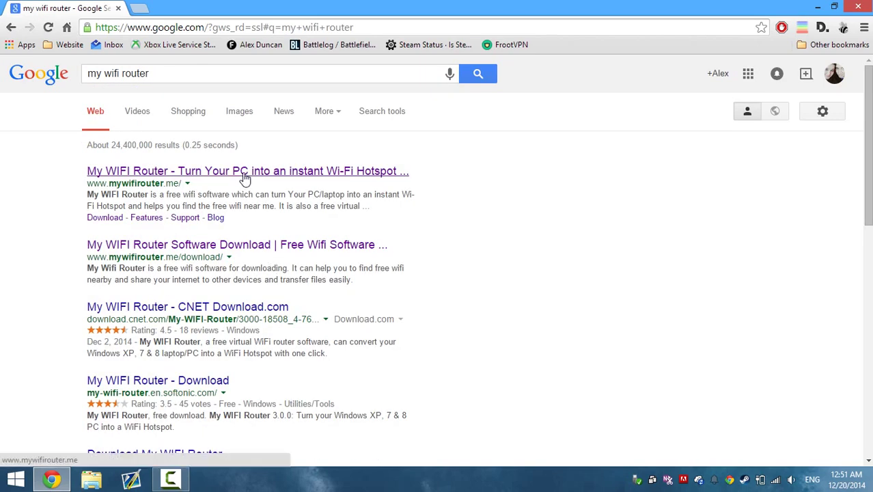
Open the official My WIFI Router site's Features page, briefly checking the available Wi-Fi networks
click(244, 176)
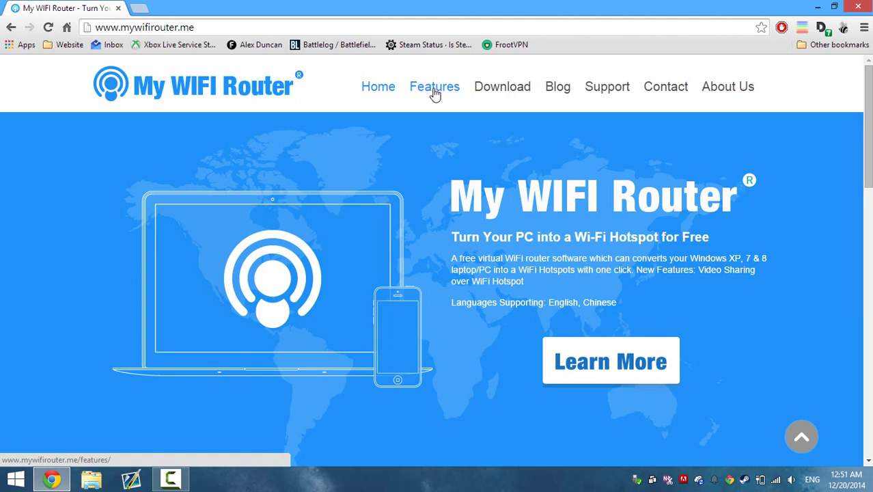
click(435, 93)
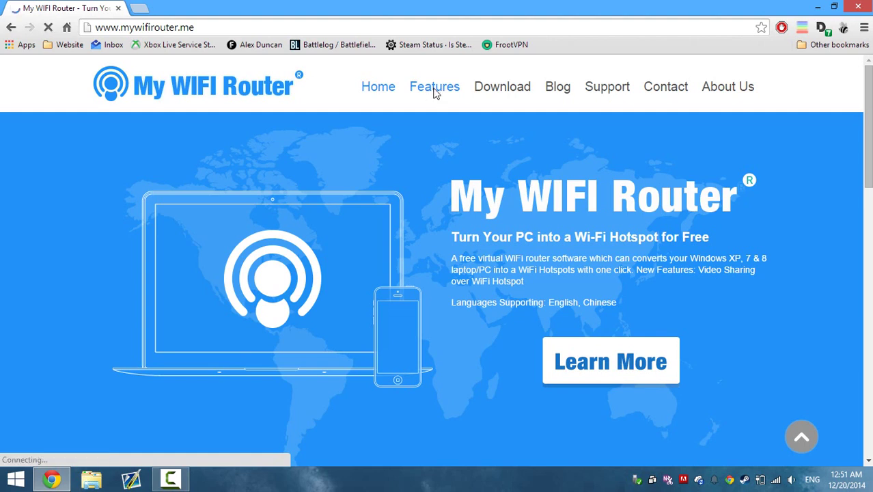
click(775, 480)
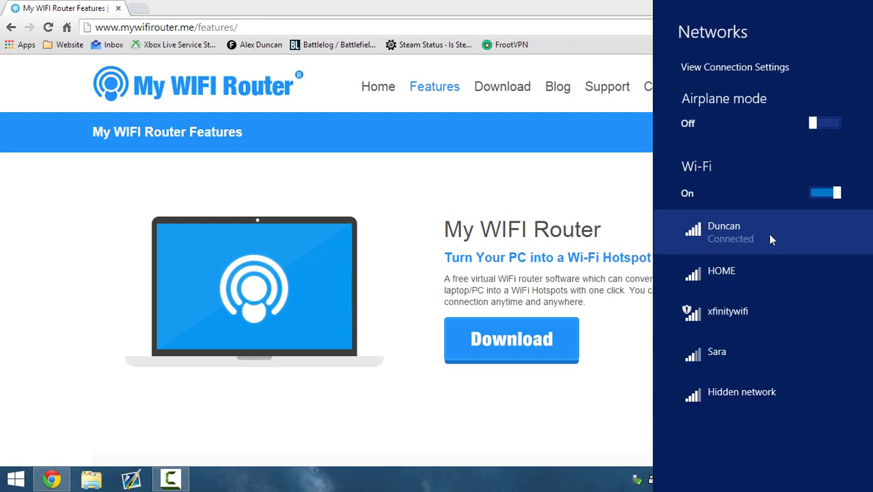
click(571, 205)
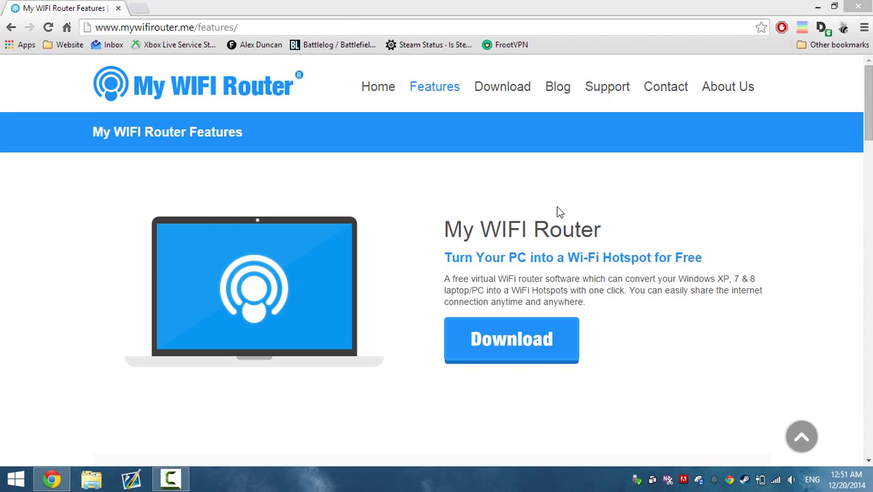
scroll(558, 212, down, 10)
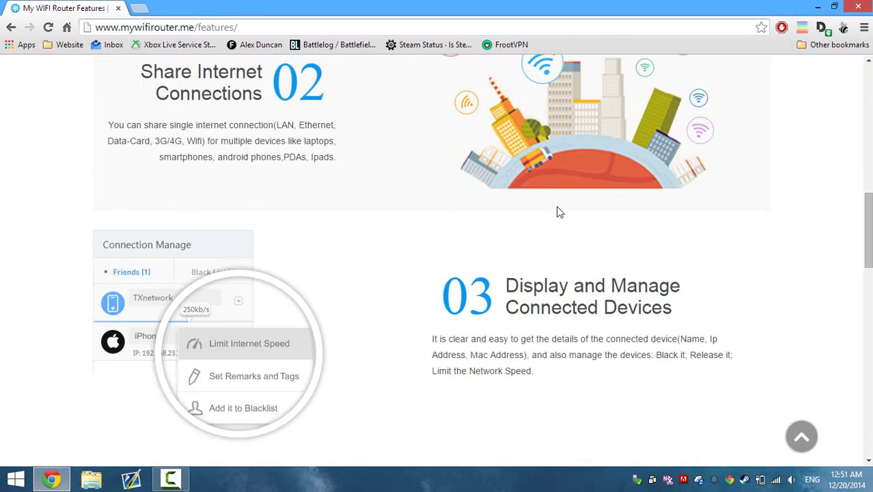
scroll(556, 206, down, 4)
scroll(557, 206, up, 4)
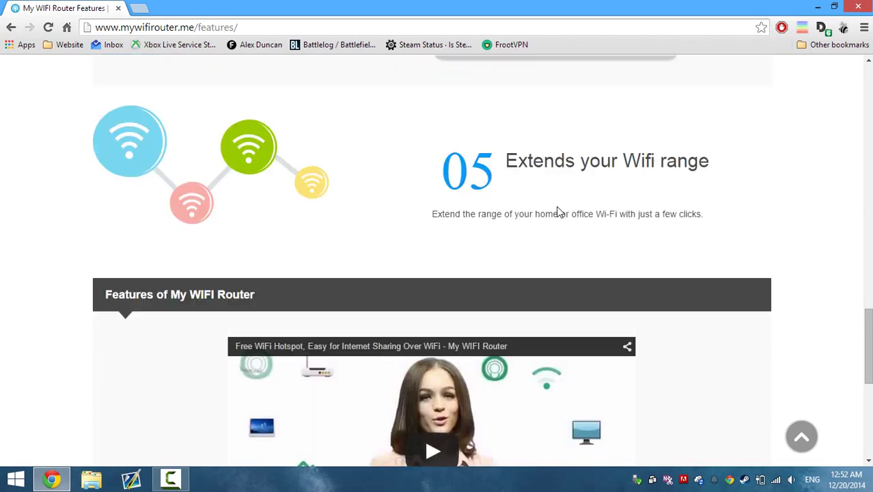
scroll(557, 207, up, 2)
scroll(557, 207, down, 3)
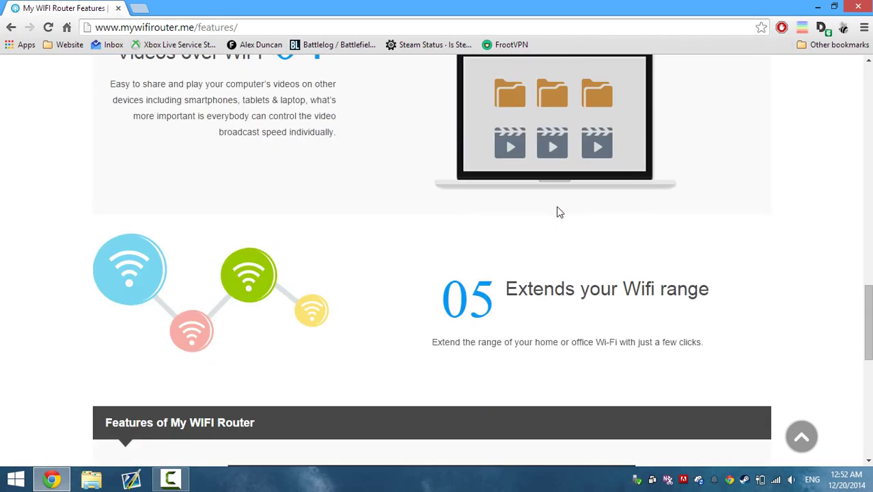
scroll(557, 212, up, 3)
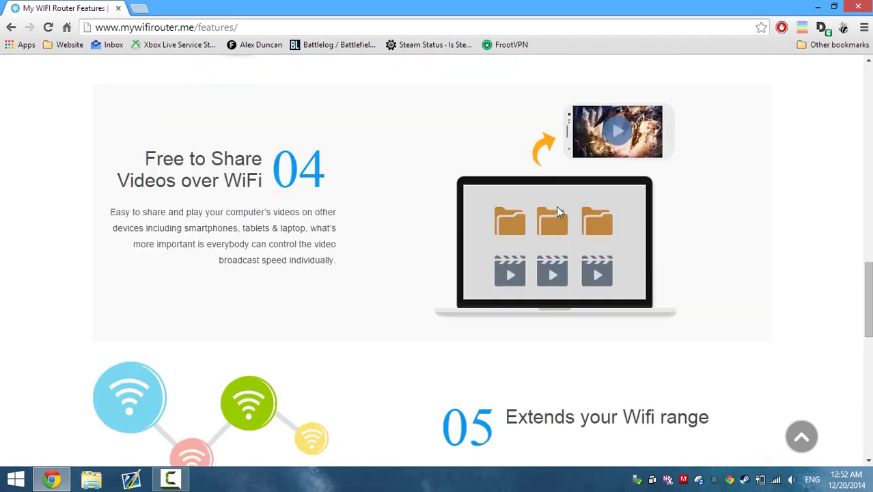
scroll(557, 212, up, 8)
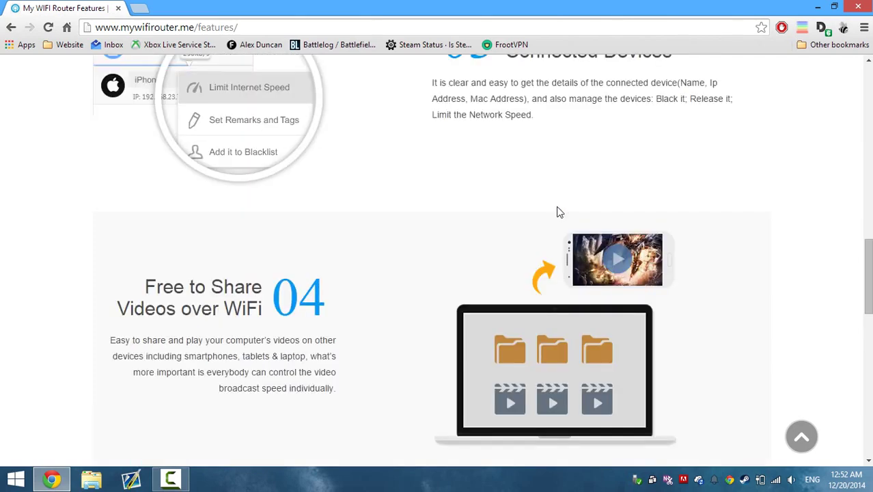
scroll(558, 207, down, 5)
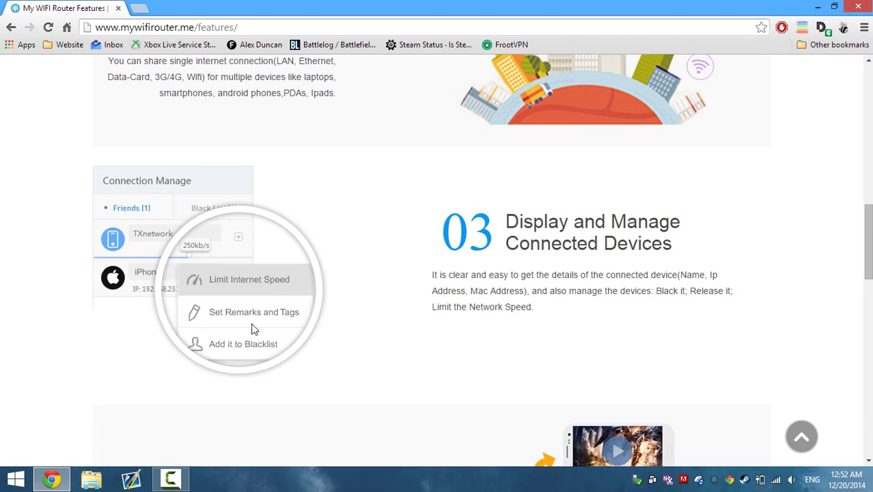
scroll(374, 328, up, 6)
scroll(375, 326, up, 8)
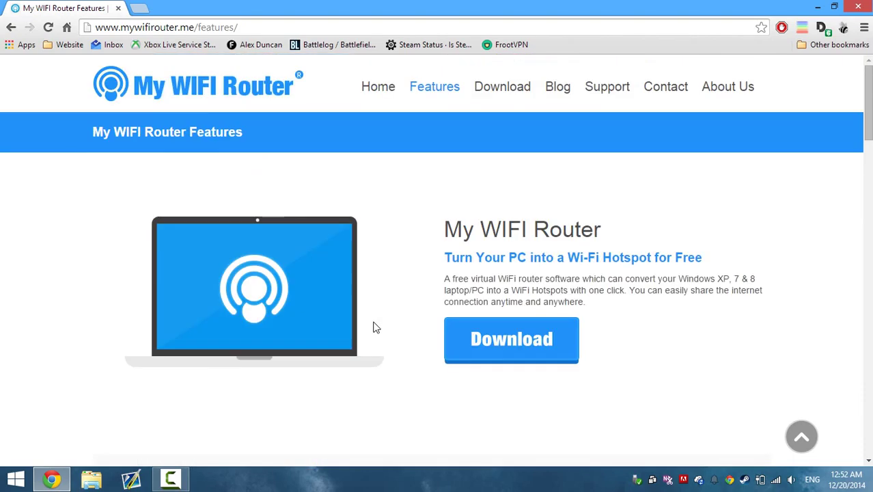
Close Chrome and launch My WIFI Router 3.0 from its desktop icon
click(859, 7)
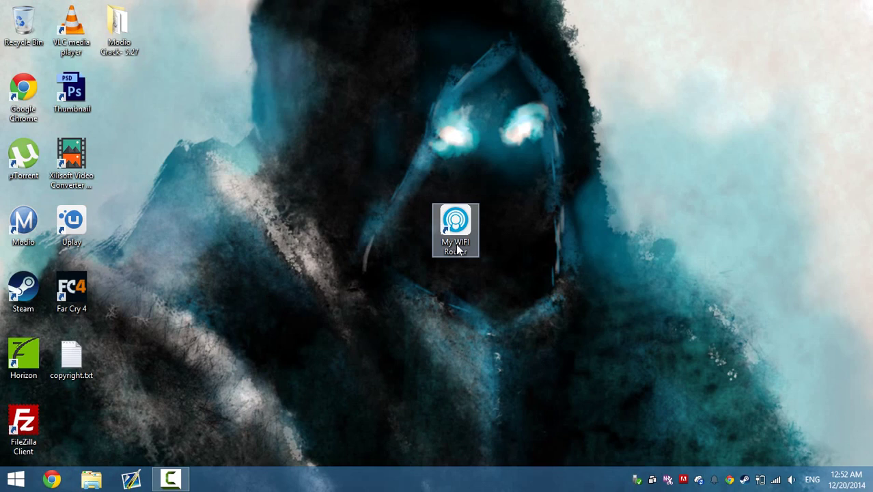
double_click(456, 248)
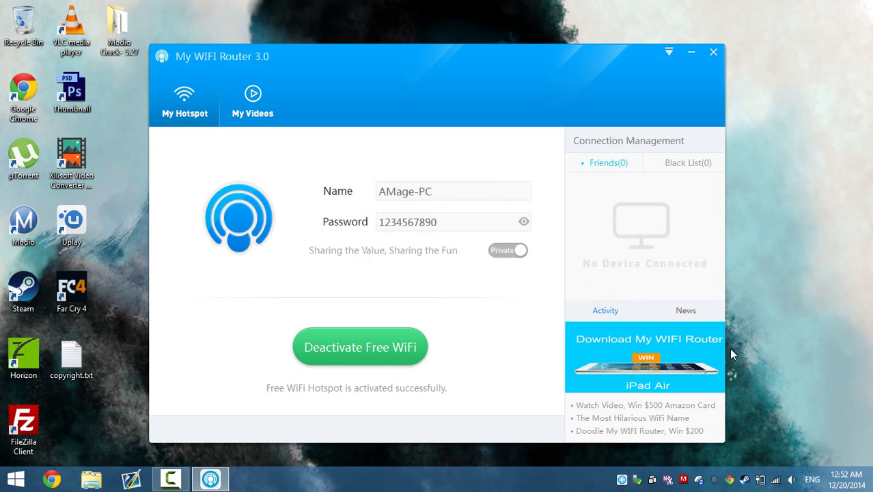
Check the list of available Wi-Fi networks twice
click(774, 480)
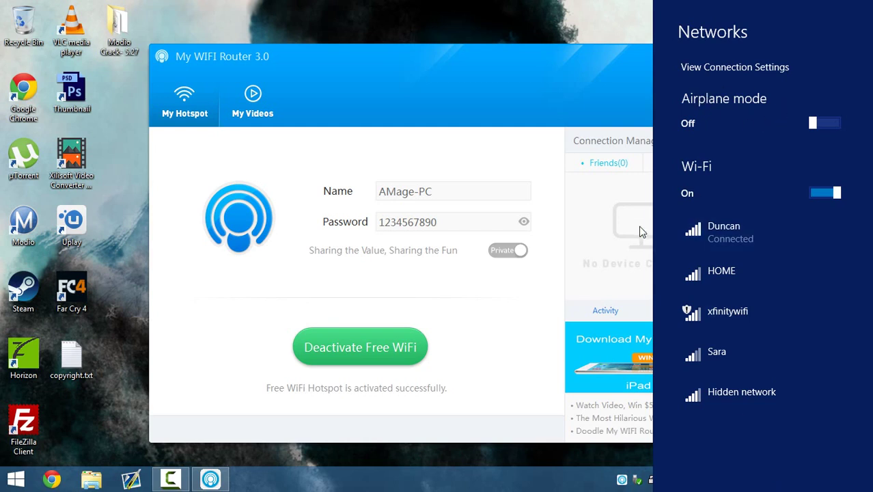
click(509, 432)
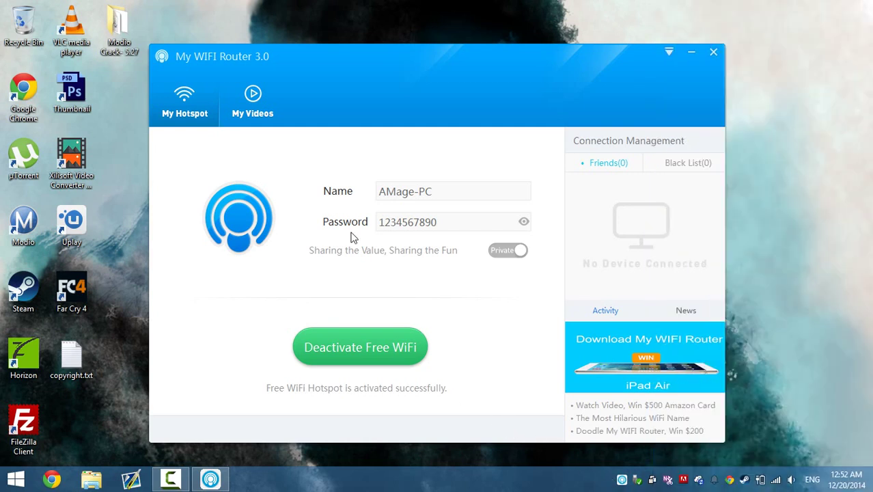
mouse_move(431, 193)
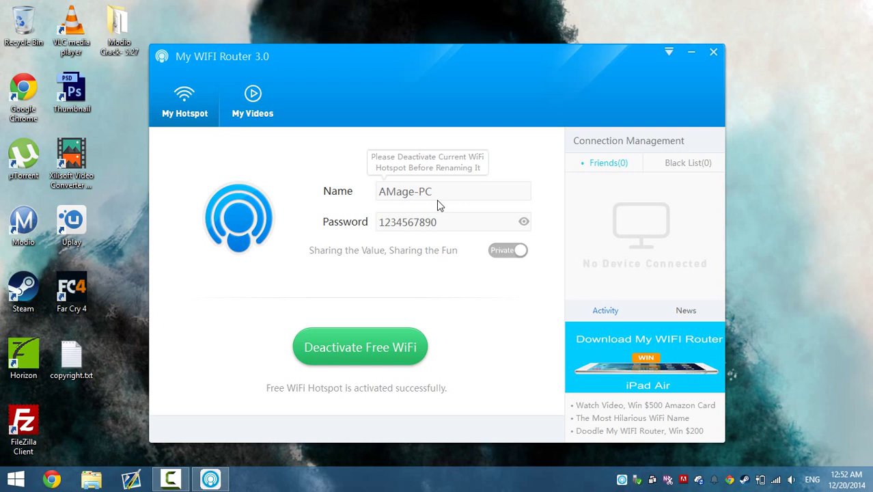
click(775, 482)
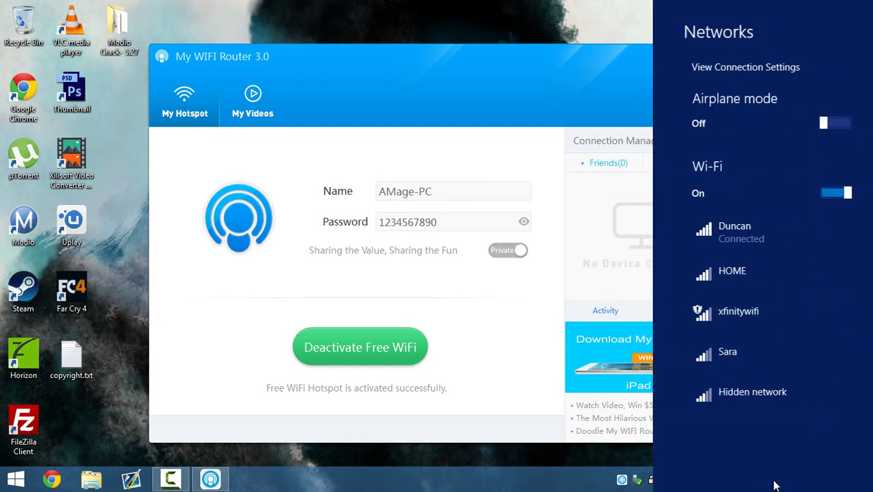
click(481, 351)
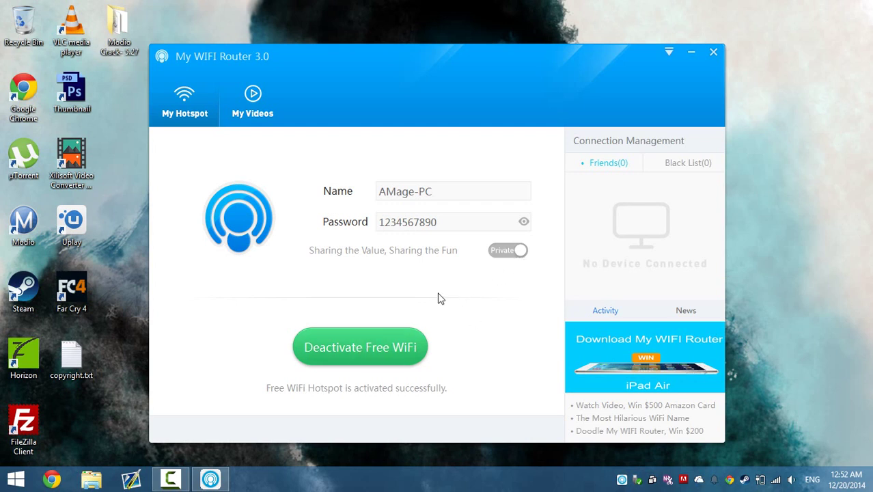
Switch hotspot sharing from Private to Share and stop the running hotspot
click(519, 253)
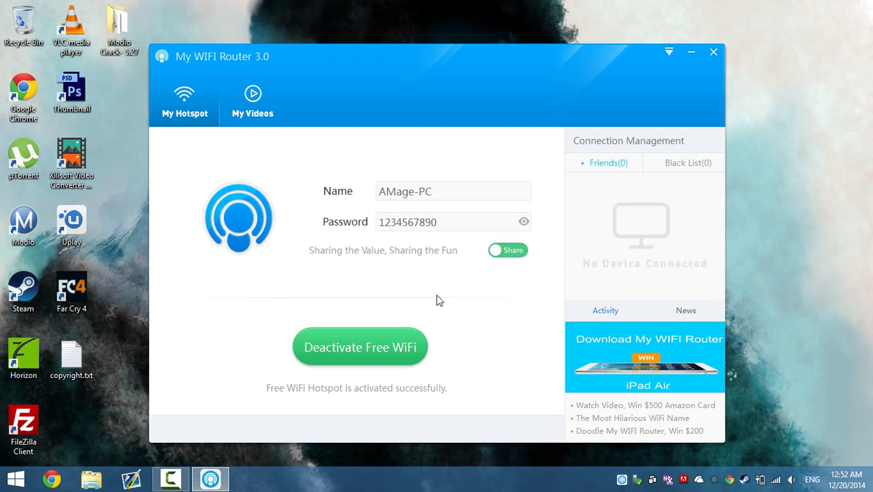
mouse_move(779, 489)
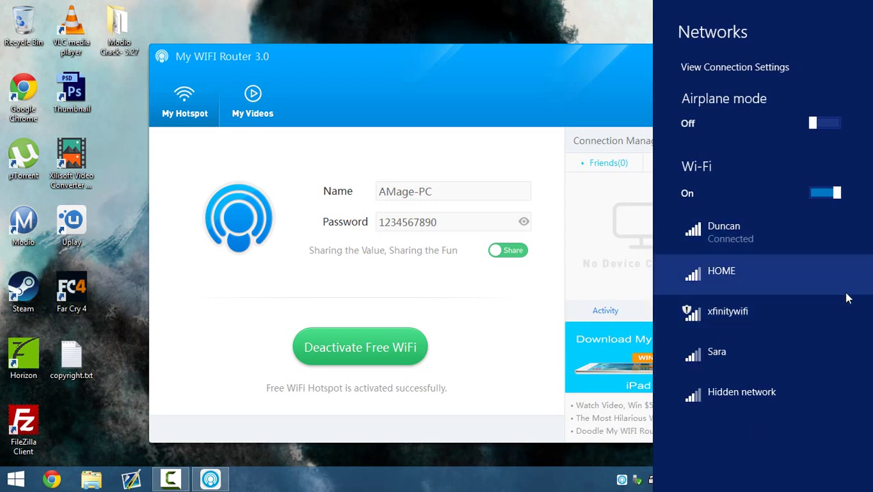
click(496, 369)
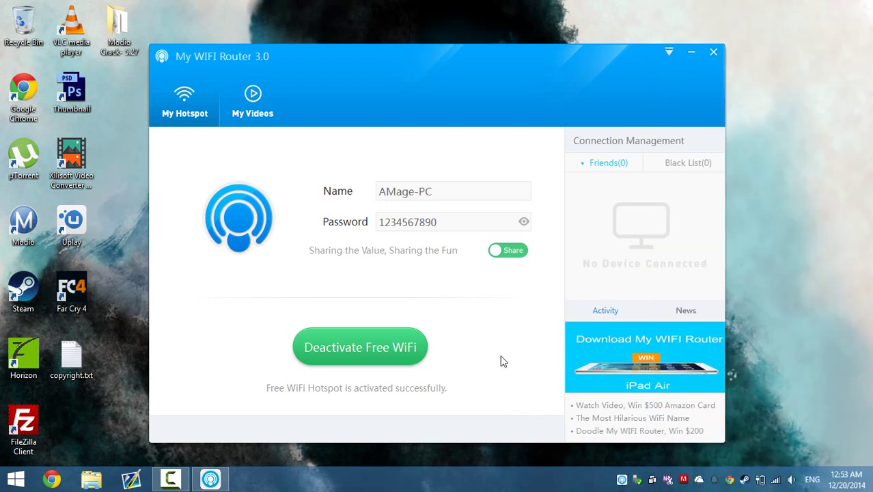
Deactivate the hotspot and rename it 'Computer 1'
click(362, 338)
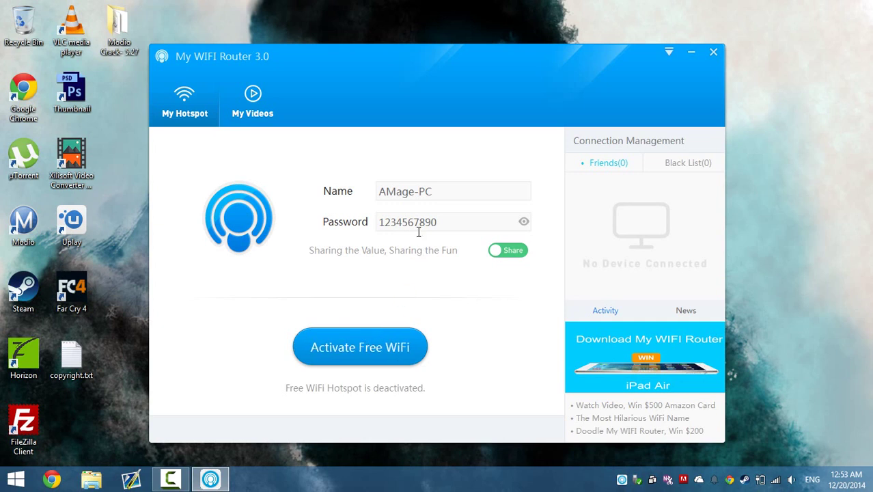
triple_click(457, 192)
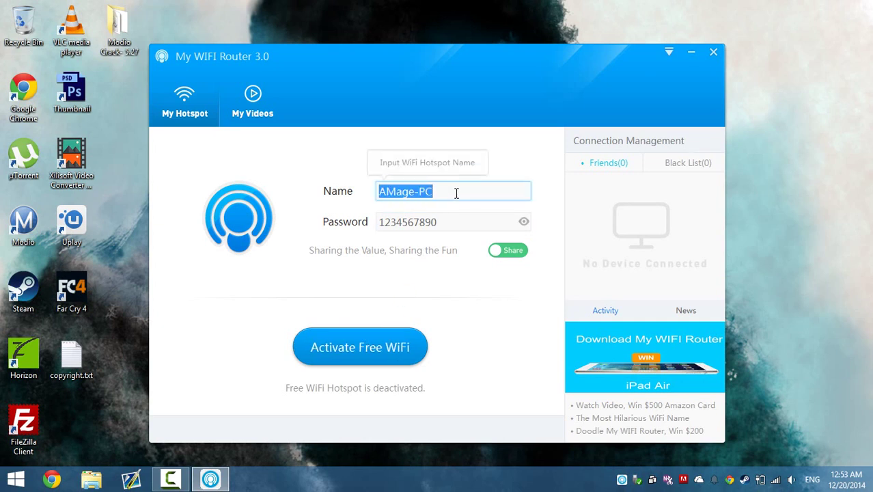
text(Computer 1)
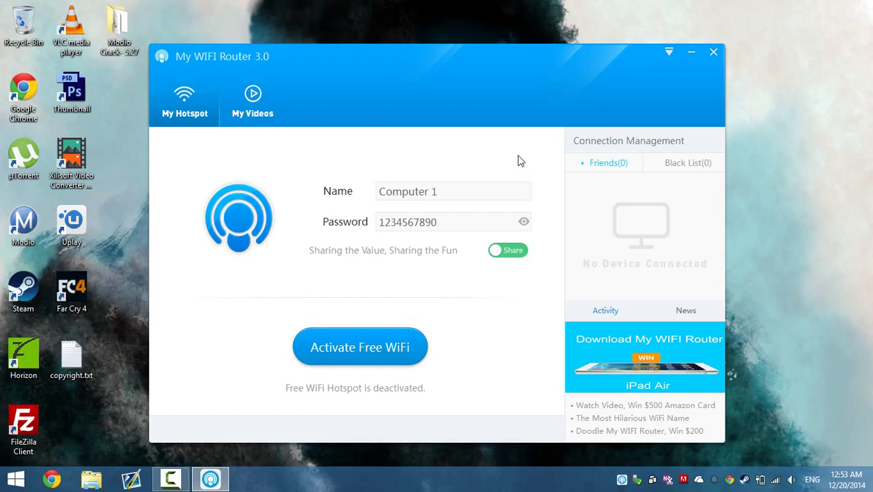
Replace the hotspot password with a new 8–15 character password
click(457, 223)
double_click(457, 224)
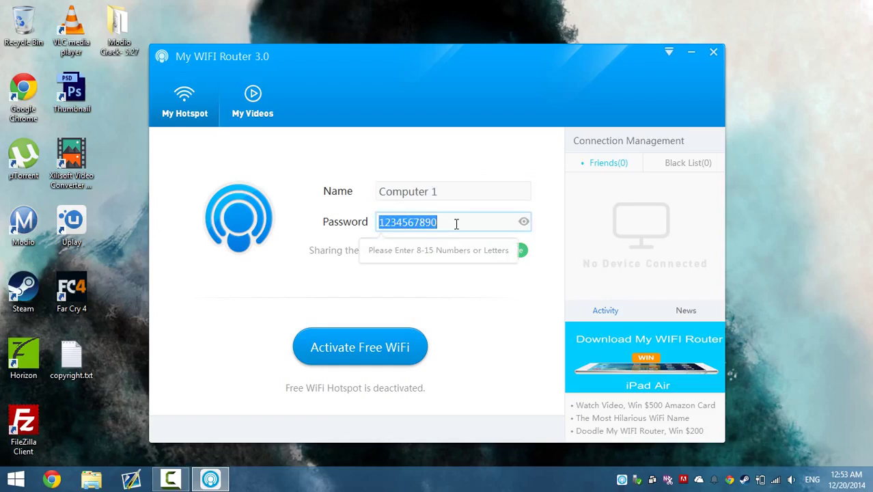
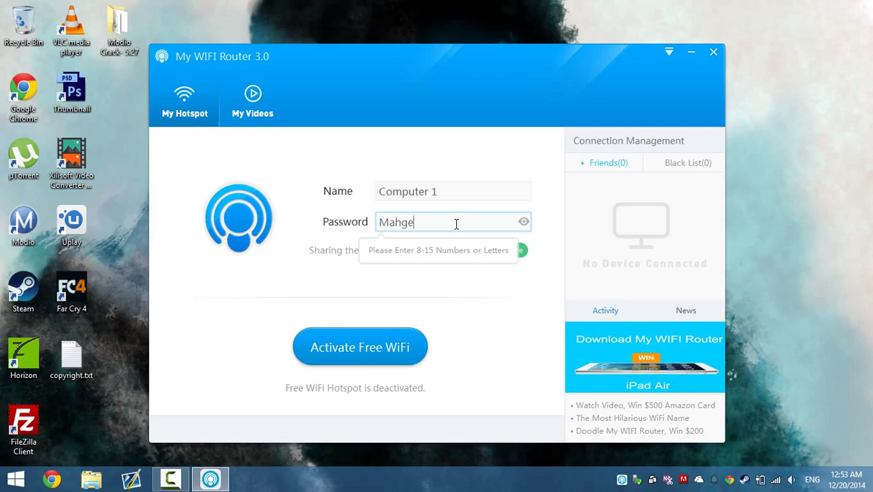
key(BackSpace)
key(BackSpace)
key(BackSpace)
key(BackSpace)
key(BackSpace)
key(BackSpace)
key(BackSpace)
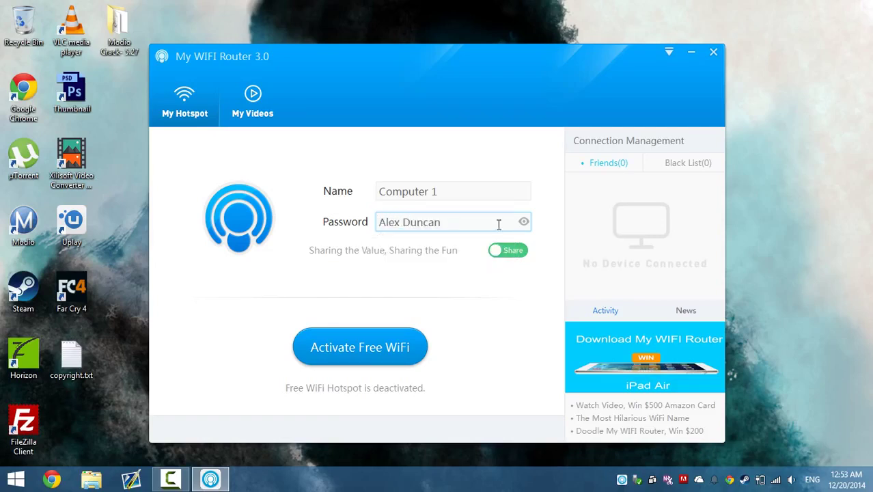
click(513, 157)
click(441, 221)
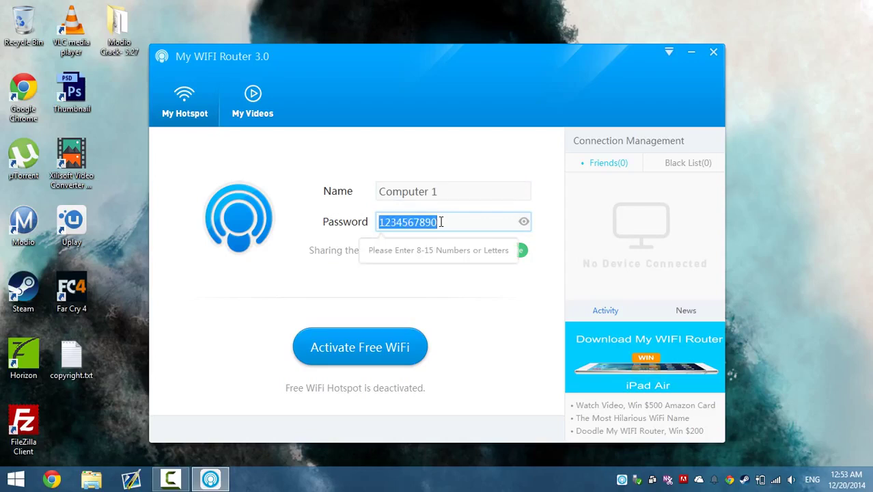
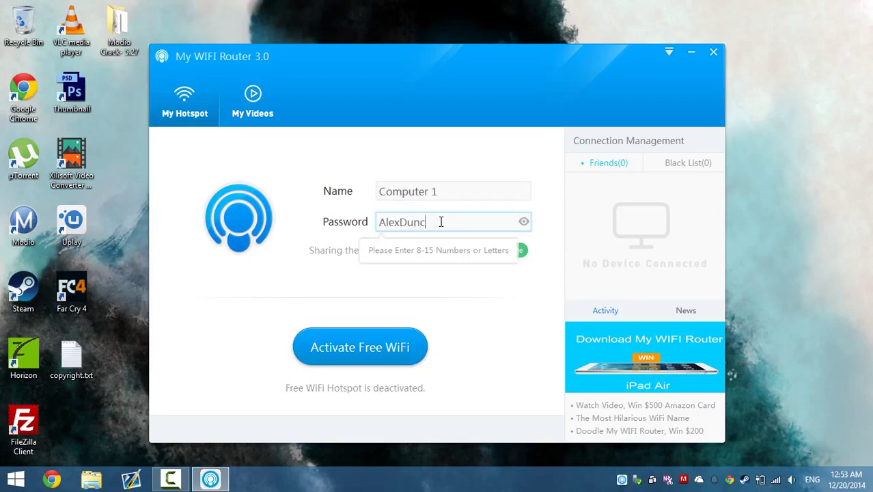
Reactivate the free WiFi hotspot with the new Computer 1 settings
click(382, 344)
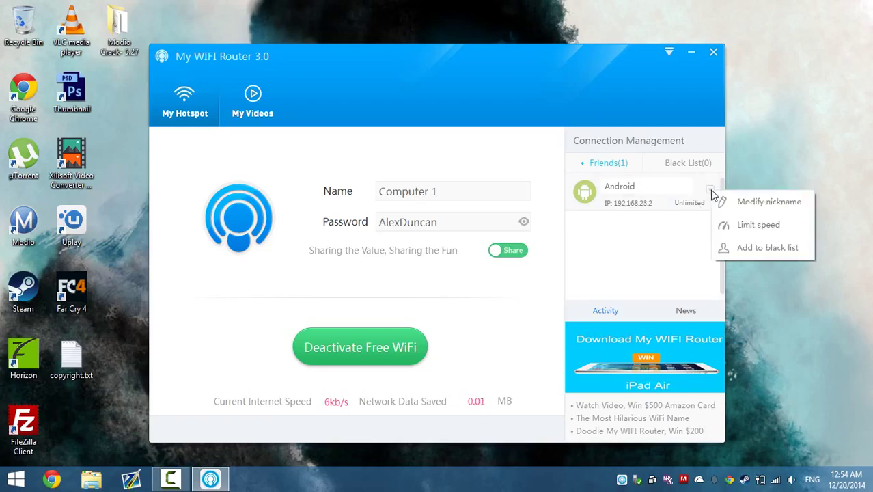
Change the connected Android device's nickname to 'My Phone'
click(757, 203)
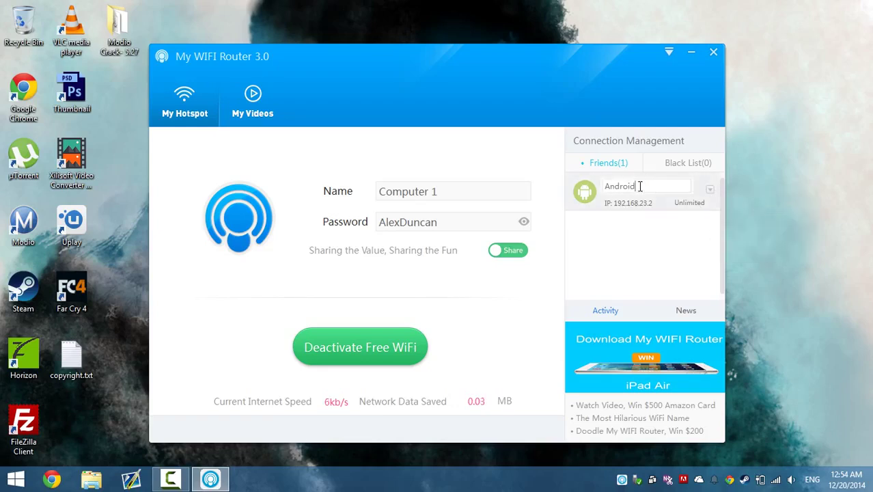
double_click(639, 185)
text(My Phone)
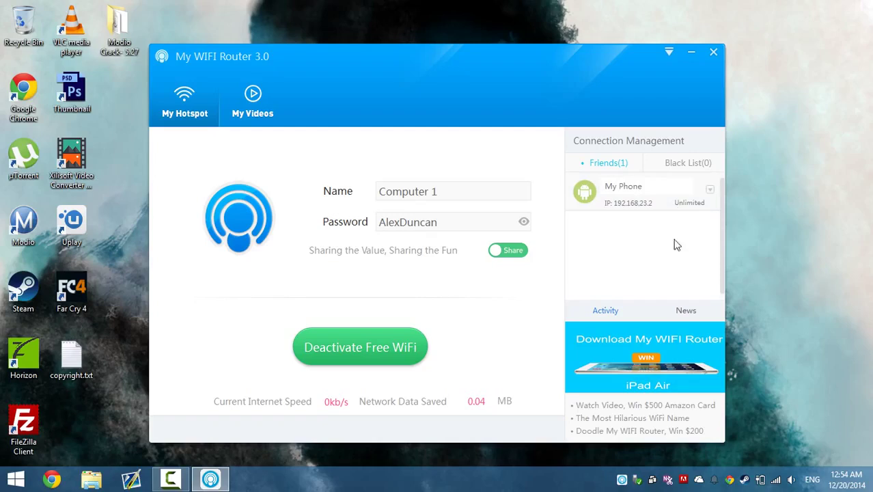
Start adding My Phone to the black list, then cancel to keep it connected
click(710, 190)
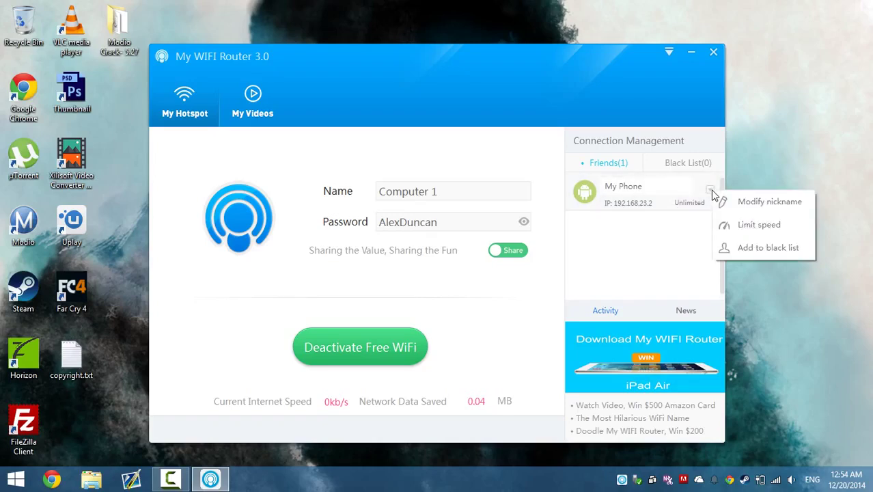
click(737, 251)
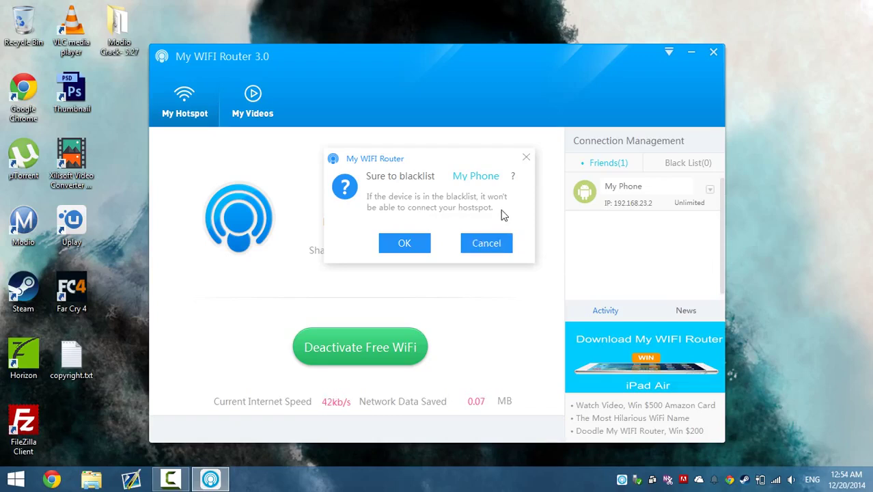
click(477, 242)
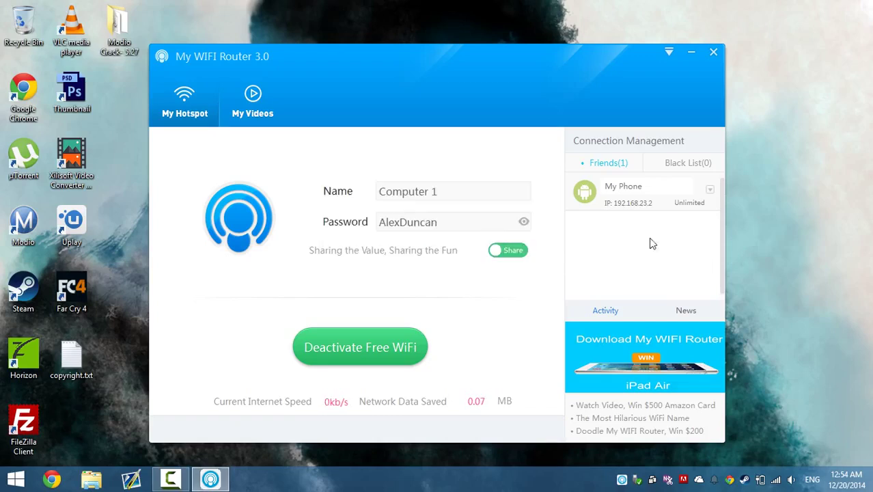
click(710, 197)
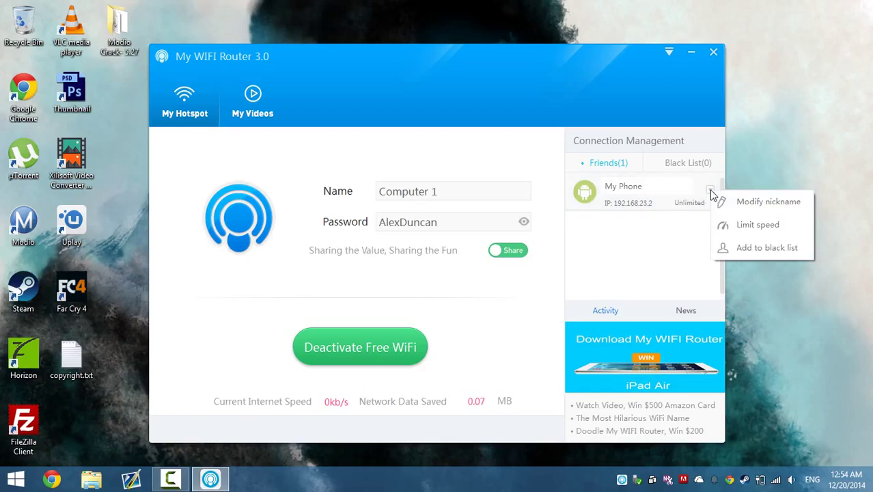
click(731, 223)
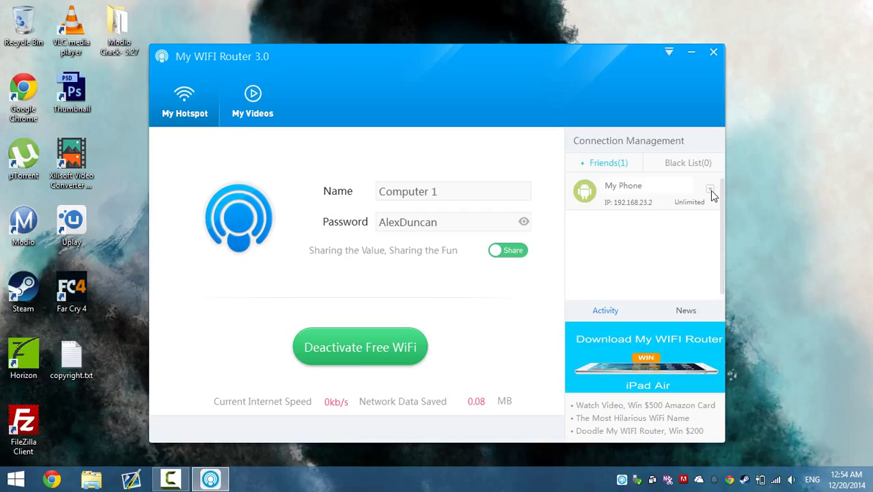
click(711, 193)
click(724, 221)
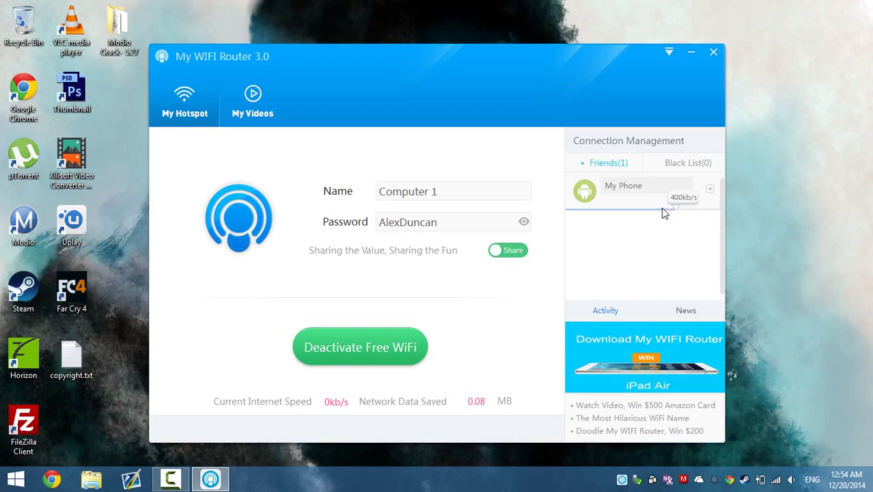
drag(662, 208, 723, 211)
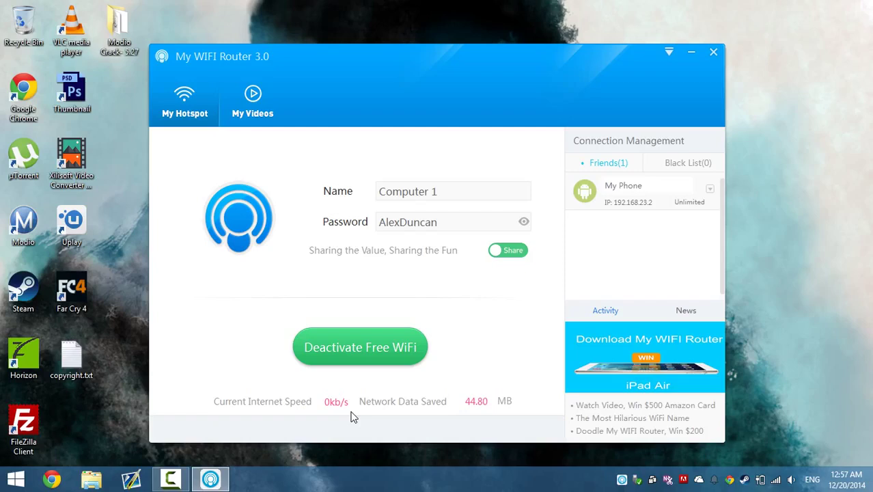
Deactivate the Computer 1 free WiFi hotspot
click(378, 330)
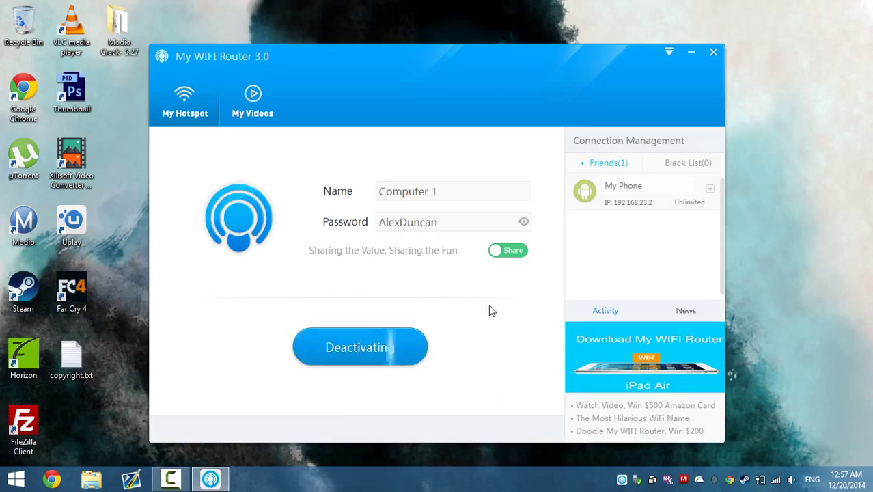